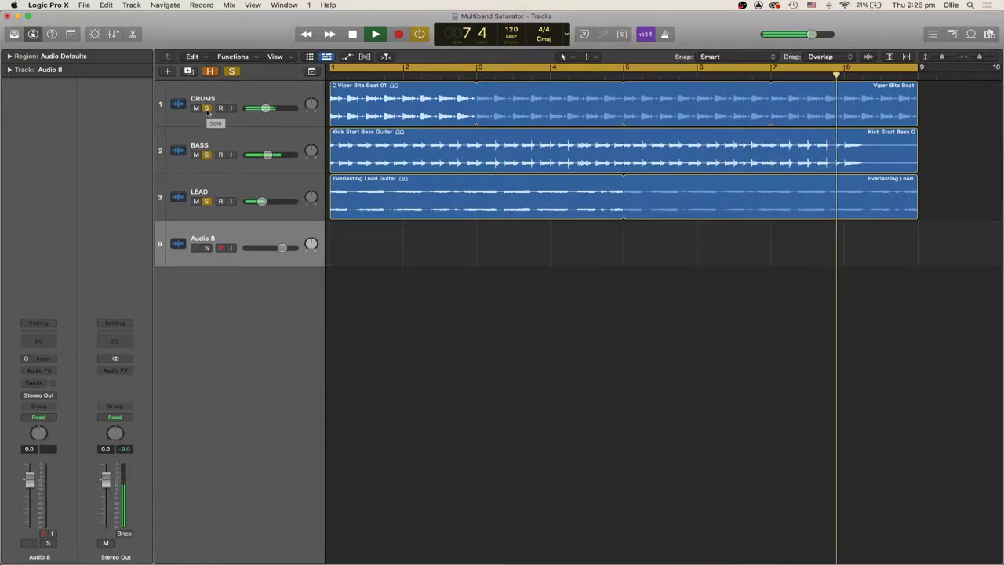
Insert a Multiband Saturator on the LEAD track's audio effects
left_click(262, 194)
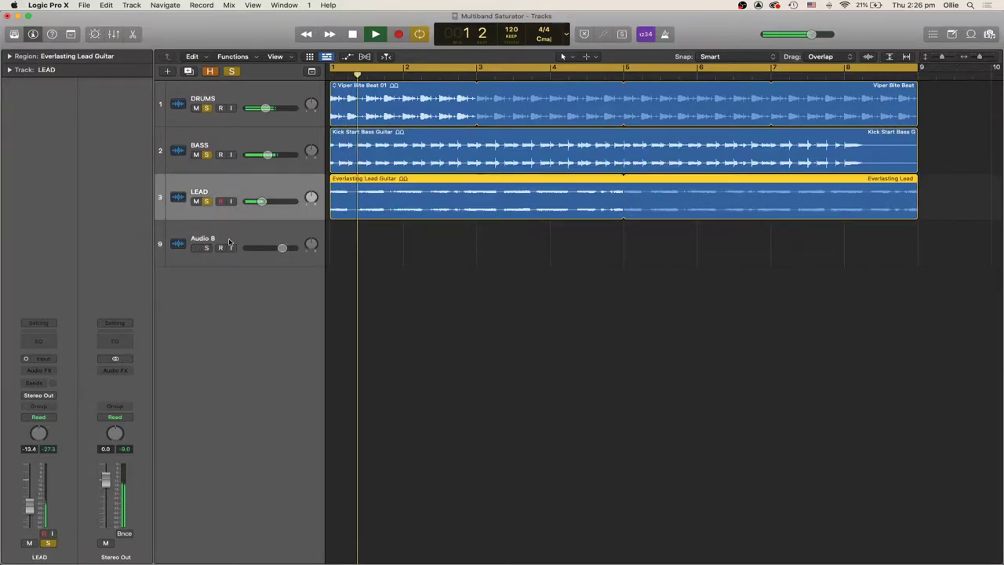
left_click(41, 376)
left_click(132, 391)
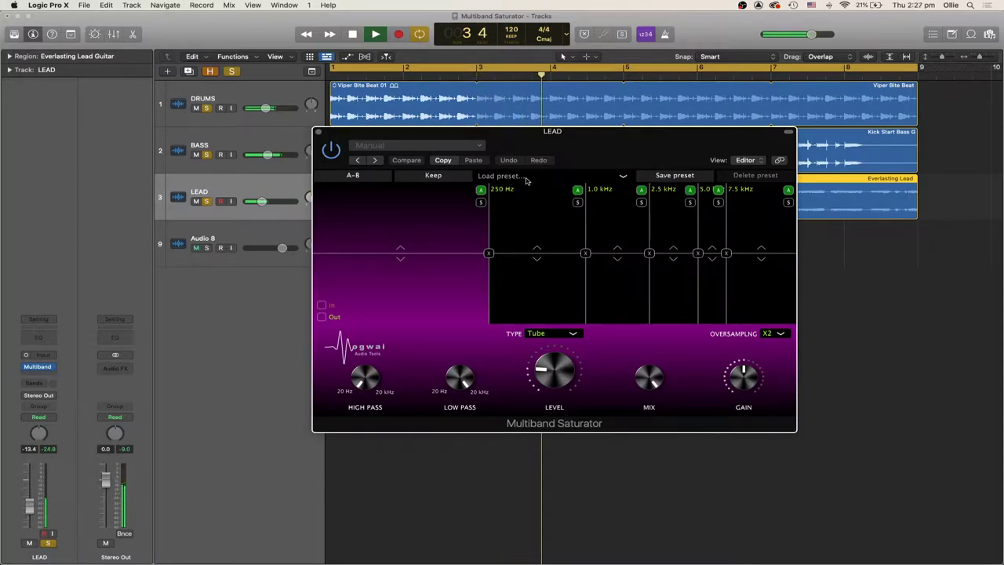
Load the Guitar – Presence preset, after briefly trying Guitar – Crush
left_click(527, 181)
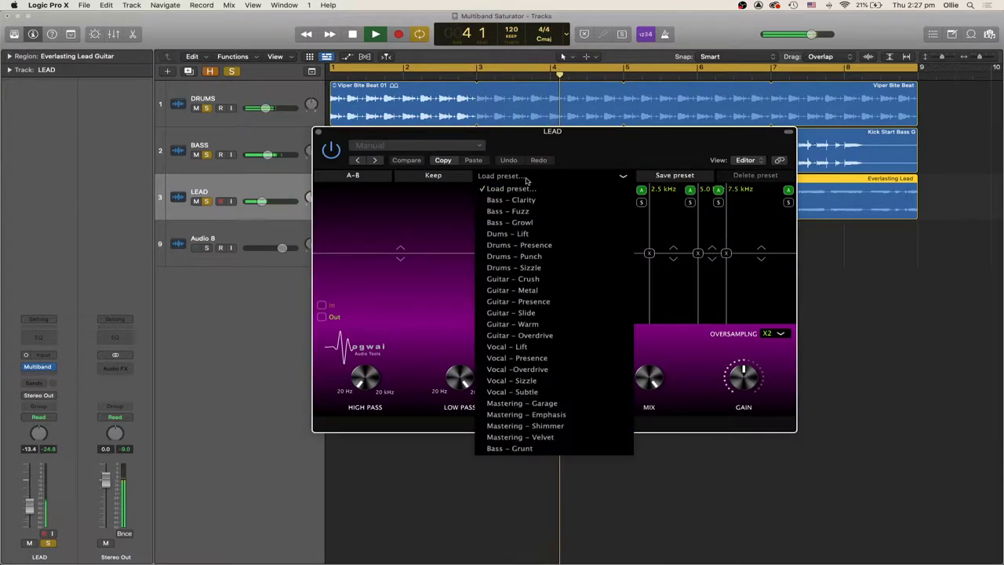
left_click(538, 279)
left_click(535, 179)
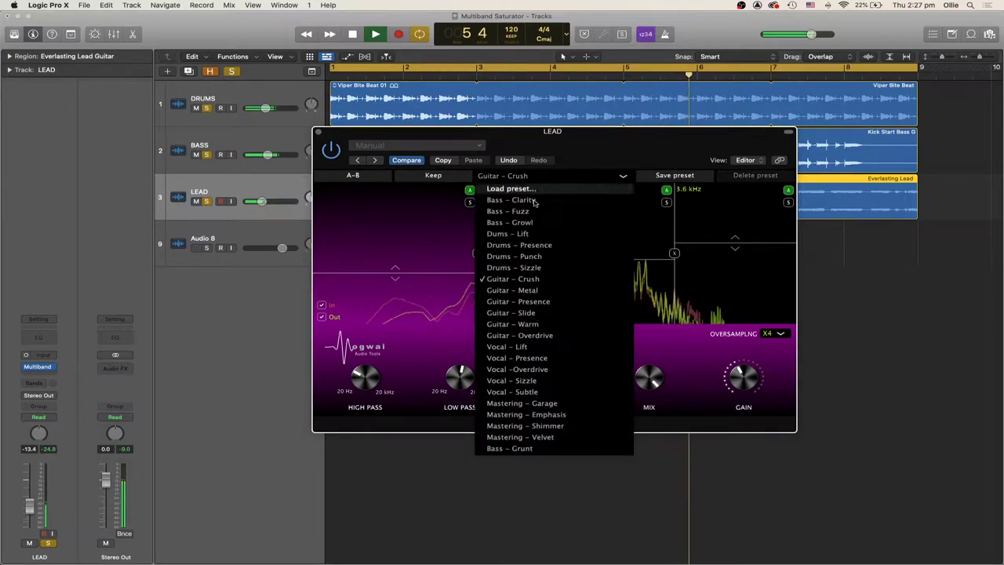
left_click(540, 304)
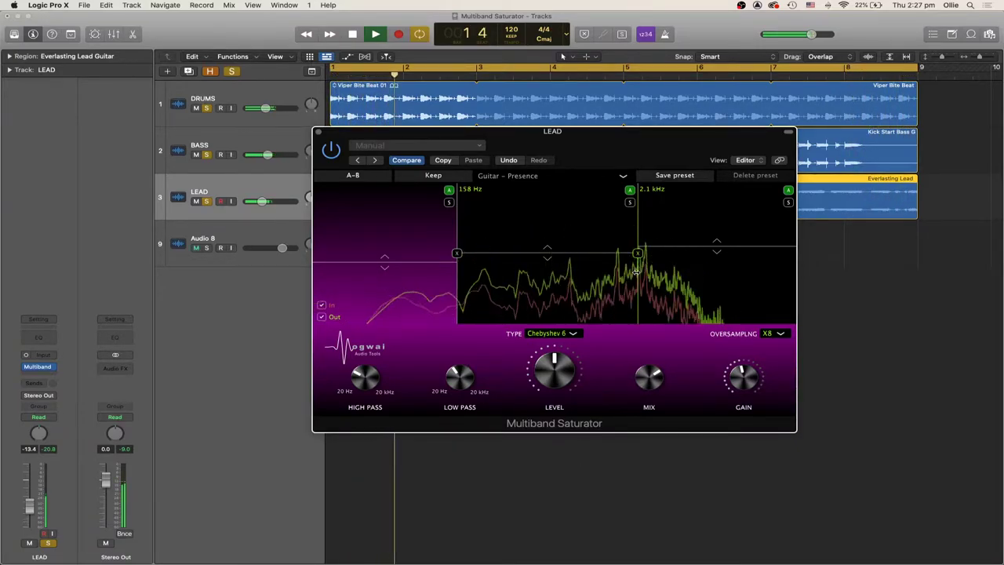
Set the saturator's crossovers to 175 Hz and 2.0 kHz
mouse_move(636, 273)
left_mouse_down()
mouse_move(661, 275)
mouse_move(605, 276)
left_mouse_up()
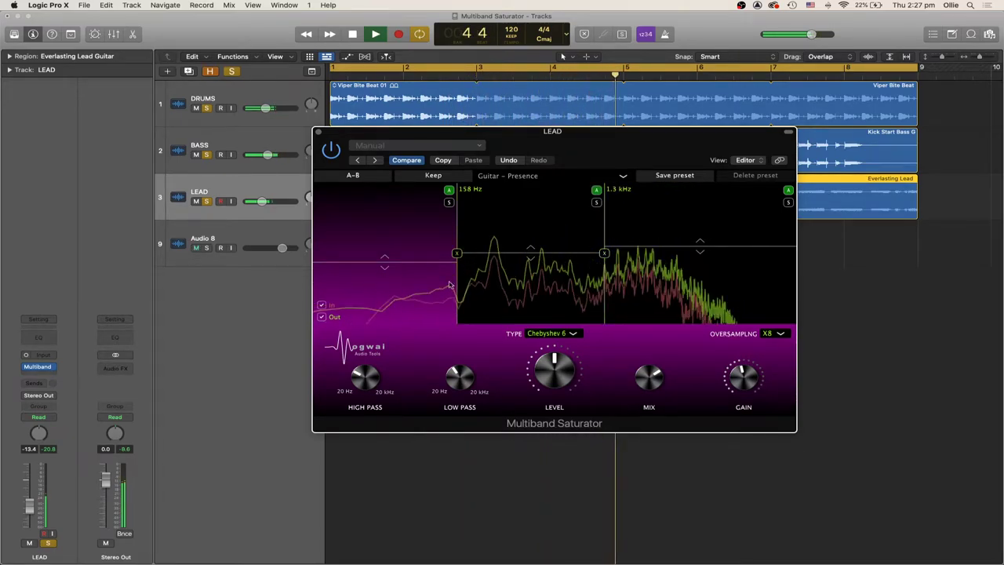
left_click_drag(452, 282, 461, 284)
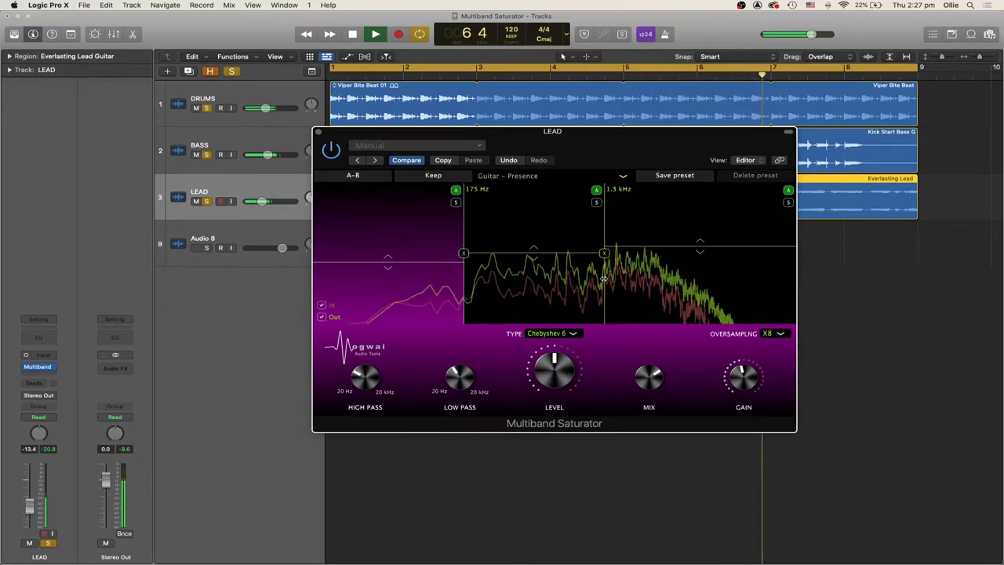
left_click_drag(603, 279, 633, 279)
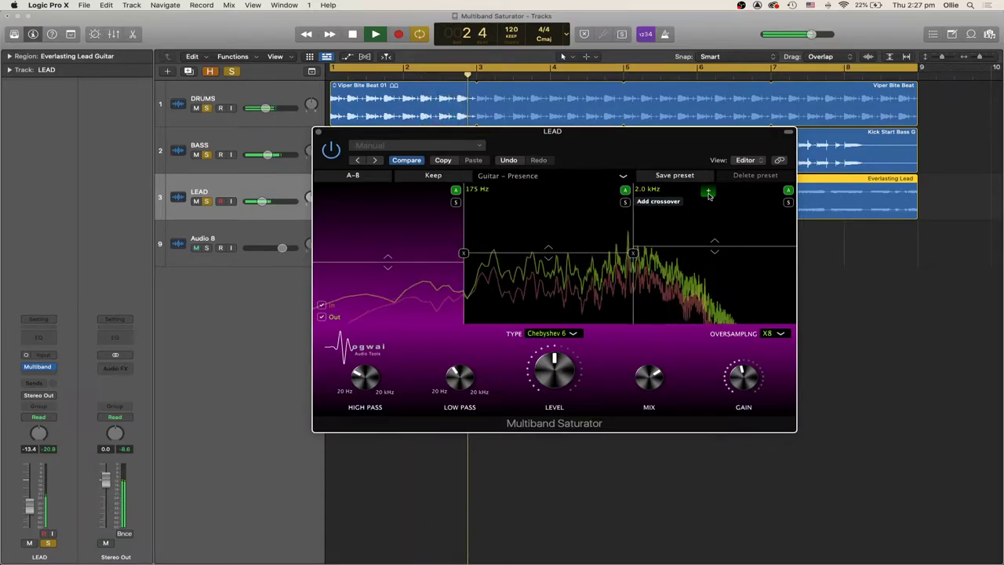
Add a crossover, move it to 7.5 kHz, then remove it
left_click(708, 193)
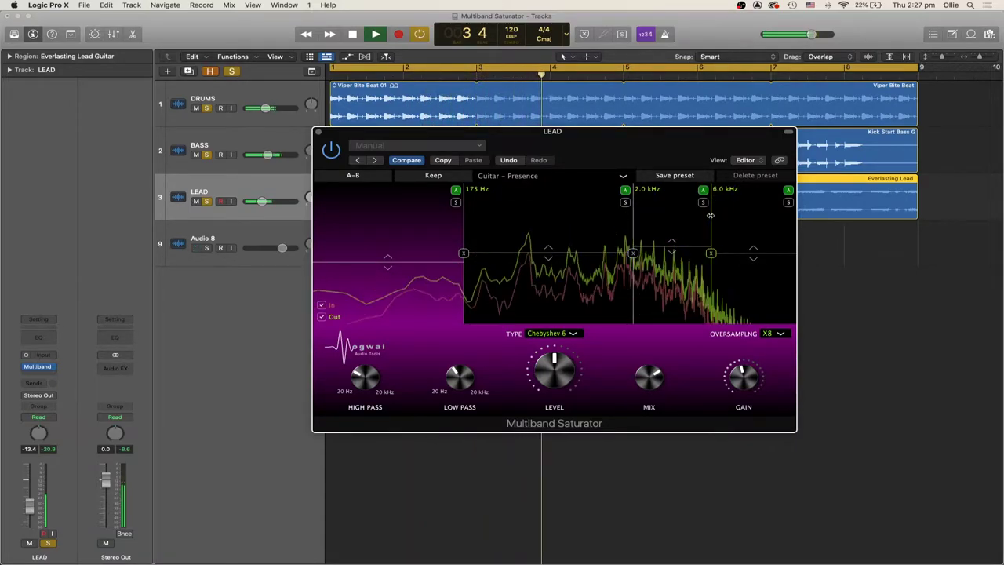
left_click_drag(710, 215, 726, 217)
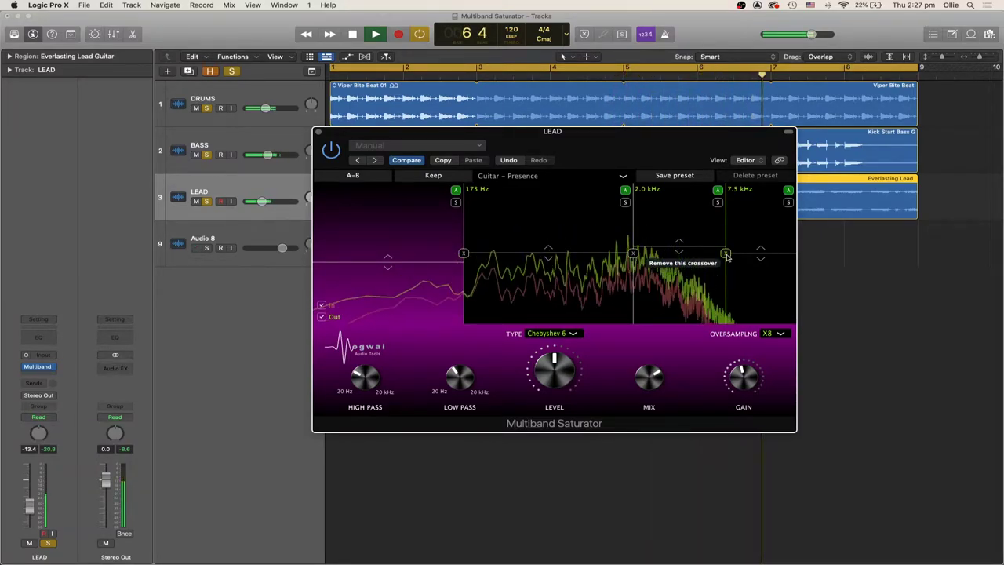
left_click(726, 253)
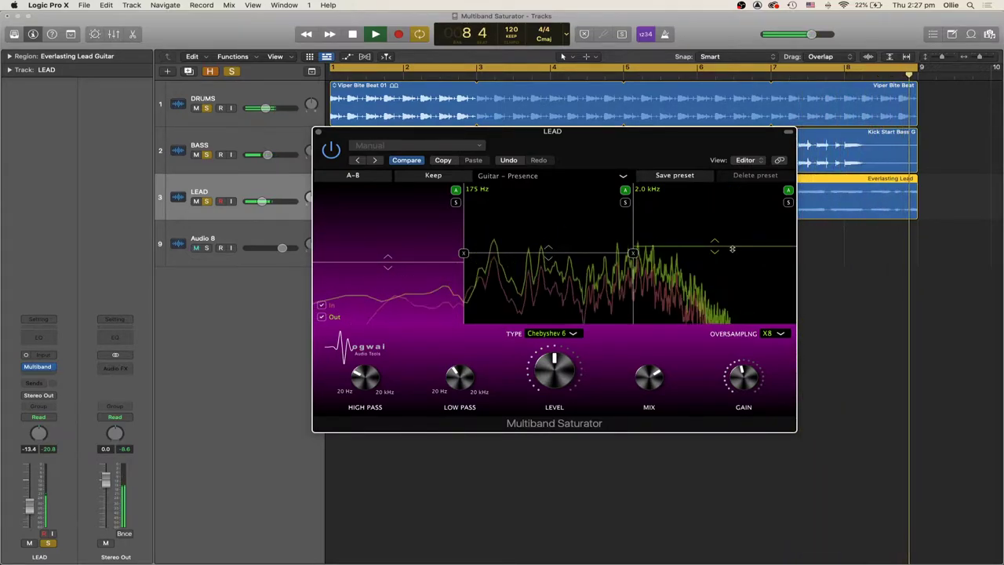
Lower the top band's level and set its compensation gain to about -11 dB
mouse_move(733, 250)
left_mouse_down()
mouse_move(732, 273)
mouse_move(736, 231)
mouse_move(734, 269)
left_mouse_up()
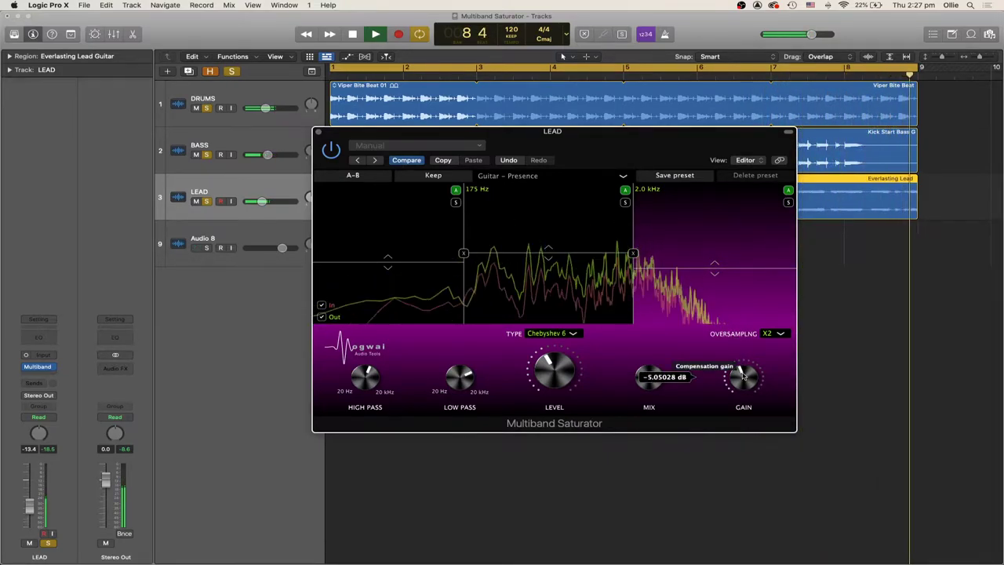
mouse_move(743, 377)
left_mouse_down()
mouse_move(751, 361)
mouse_move(729, 380)
mouse_move(751, 358)
left_mouse_up()
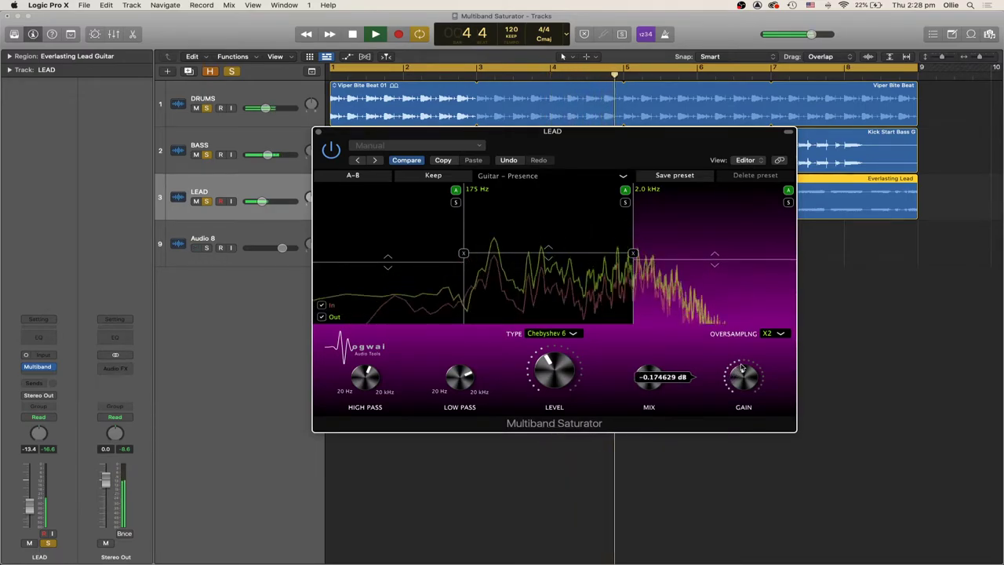
left_click_drag(751, 358, 733, 377)
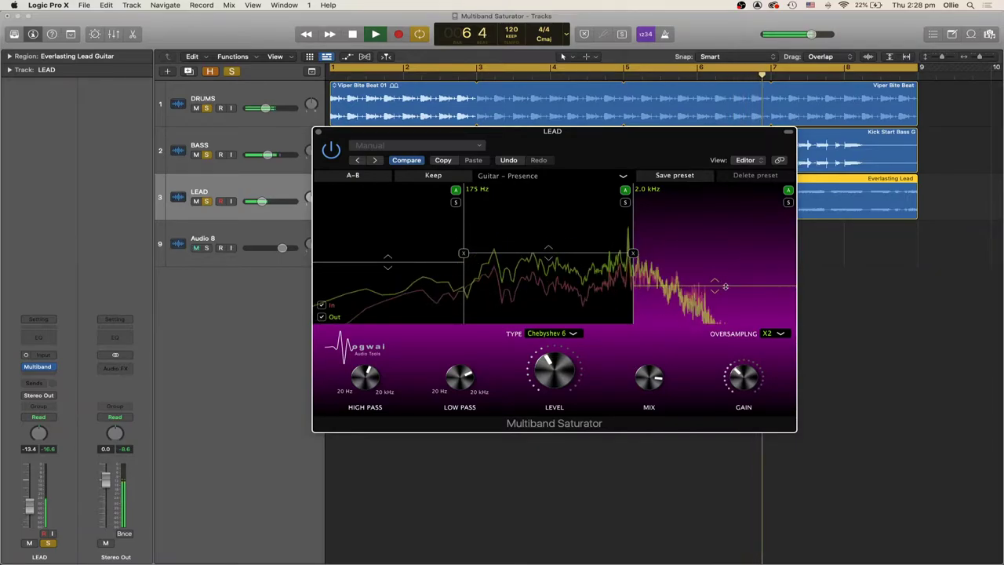
Raise the top band slightly, move the mid/high split to 1.5 kHz, and boost the middle band
left_click_drag(726, 286, 726, 269)
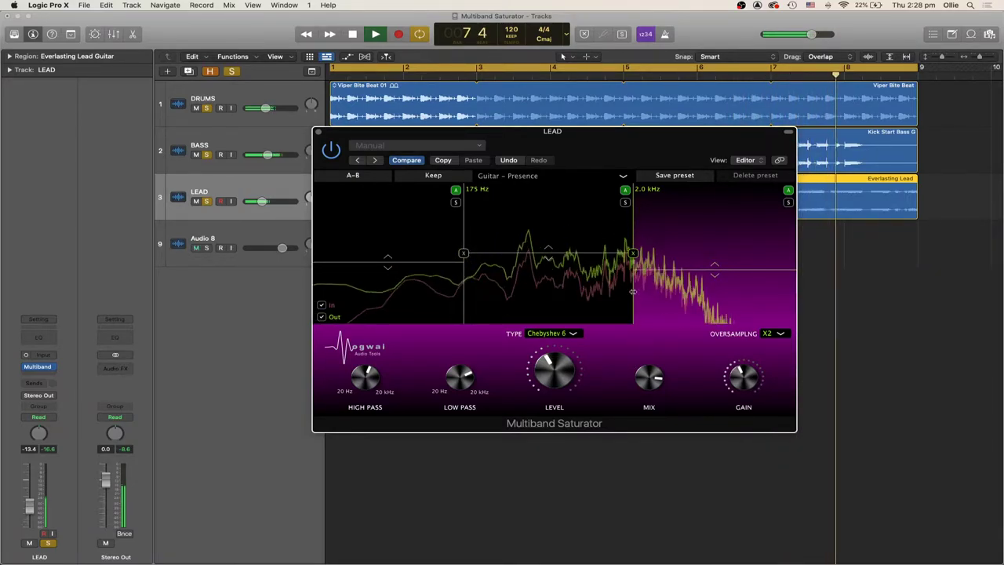
left_click_drag(633, 291, 615, 291)
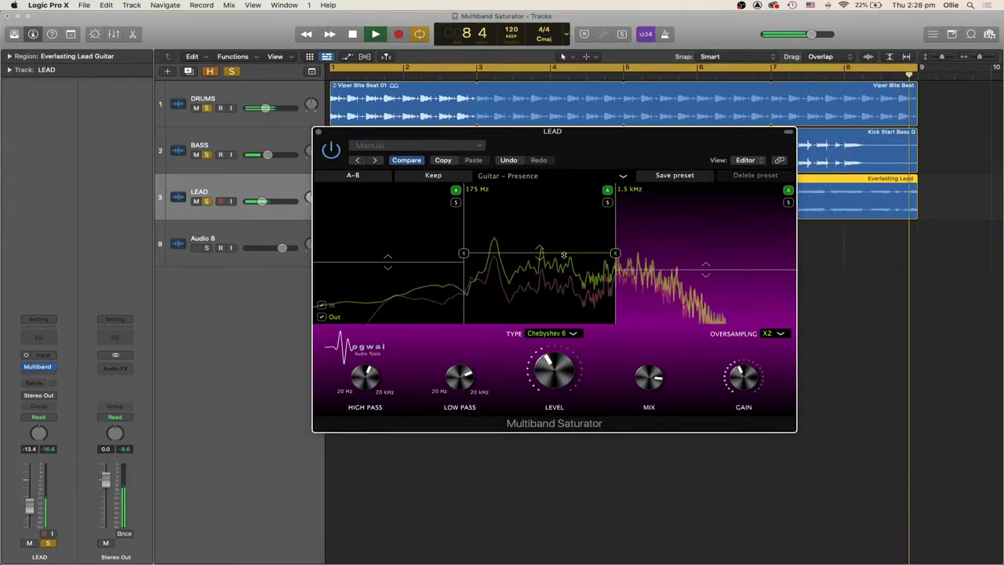
left_click_drag(563, 255, 567, 240)
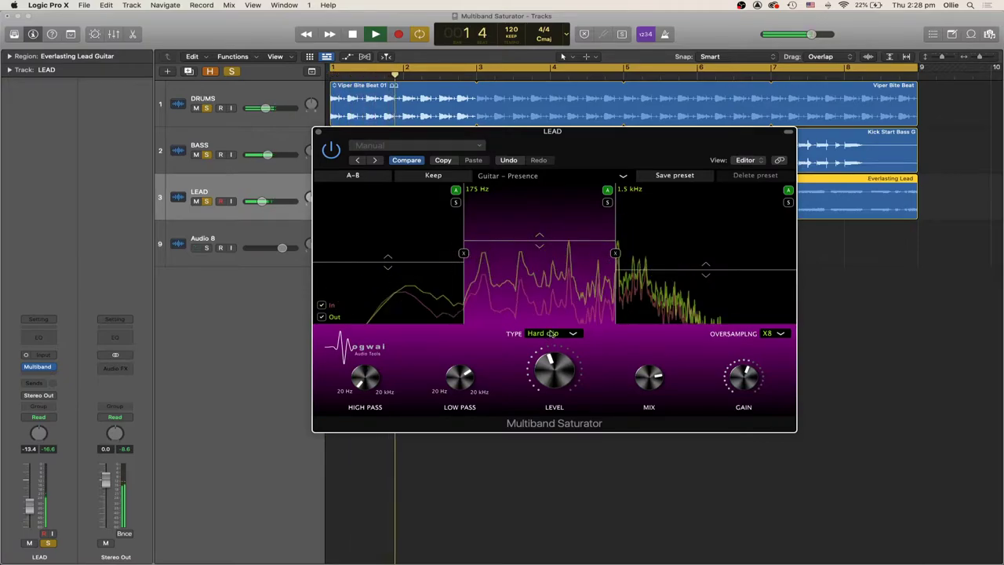
mouse_move(365, 378)
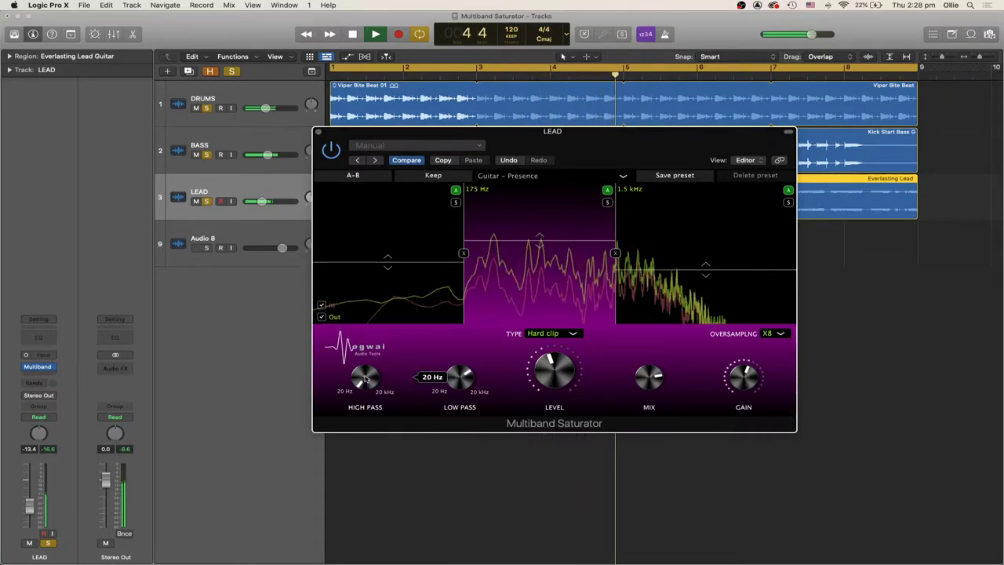
Raise the middle band's high-pass and lower its low-pass to 1.156 kHz
scroll(364, 379, "up", 1)
scroll(364, 379, "up", 1)
left_click_drag(367, 372, 374, 357)
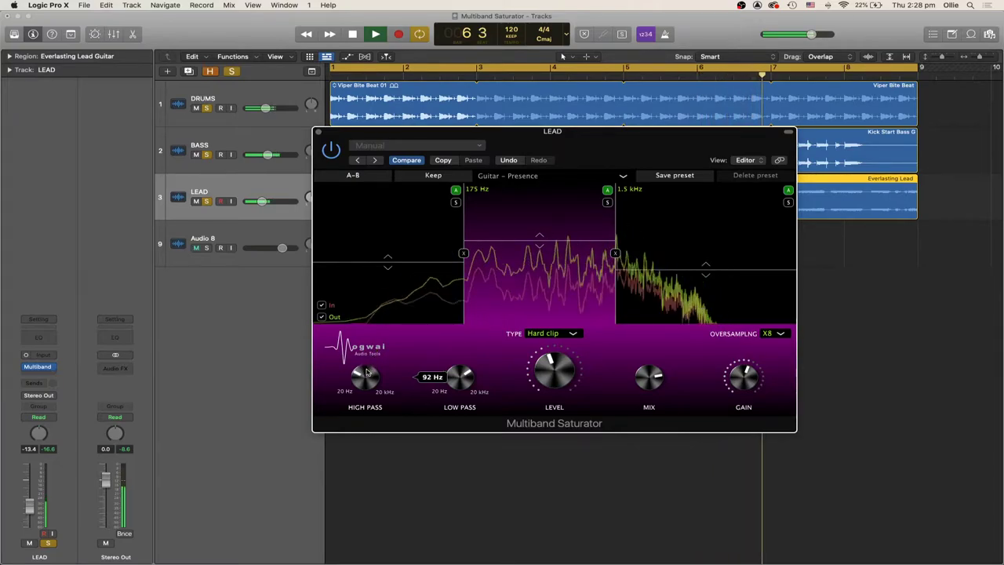
left_click_drag(460, 377, 460, 384)
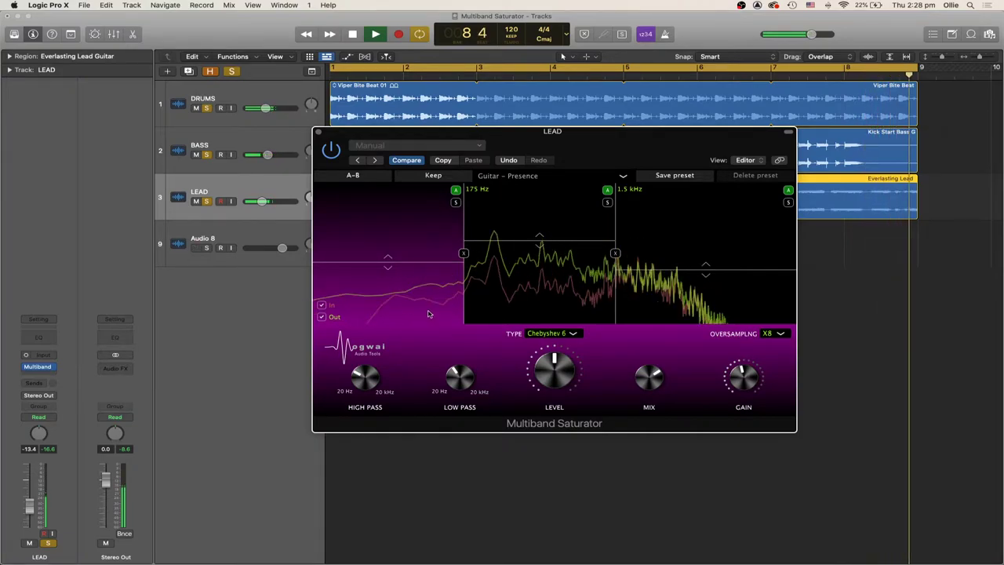
Try Soft Clip and Chebyshev 6 saturation types on the middle band, settling on Hard clip
left_click(576, 336)
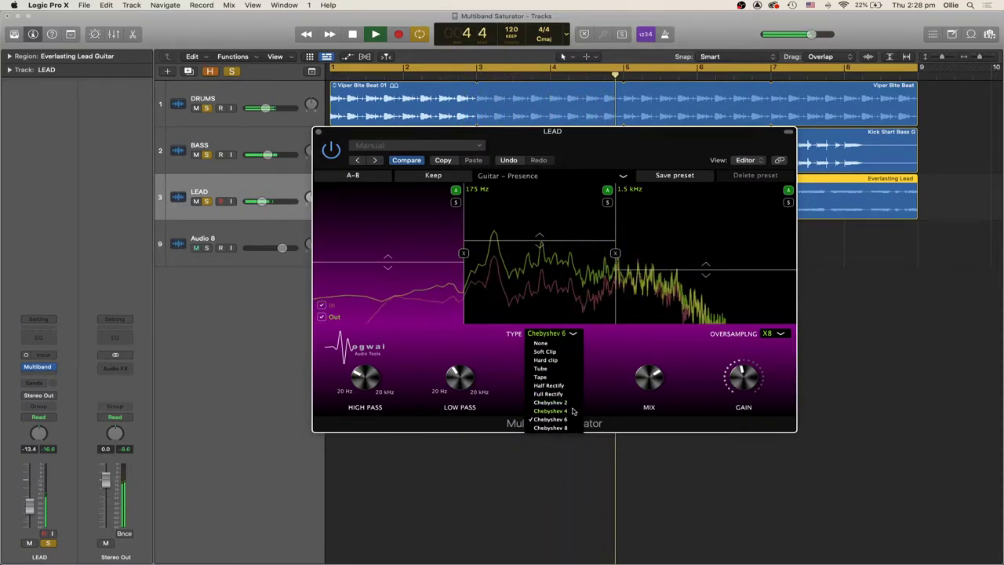
left_click(563, 355)
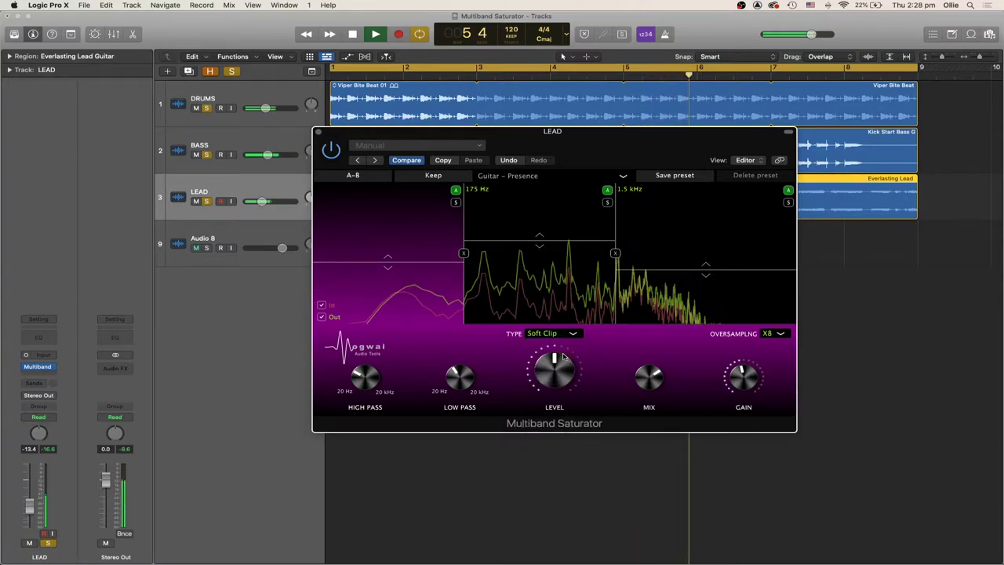
left_click(567, 335)
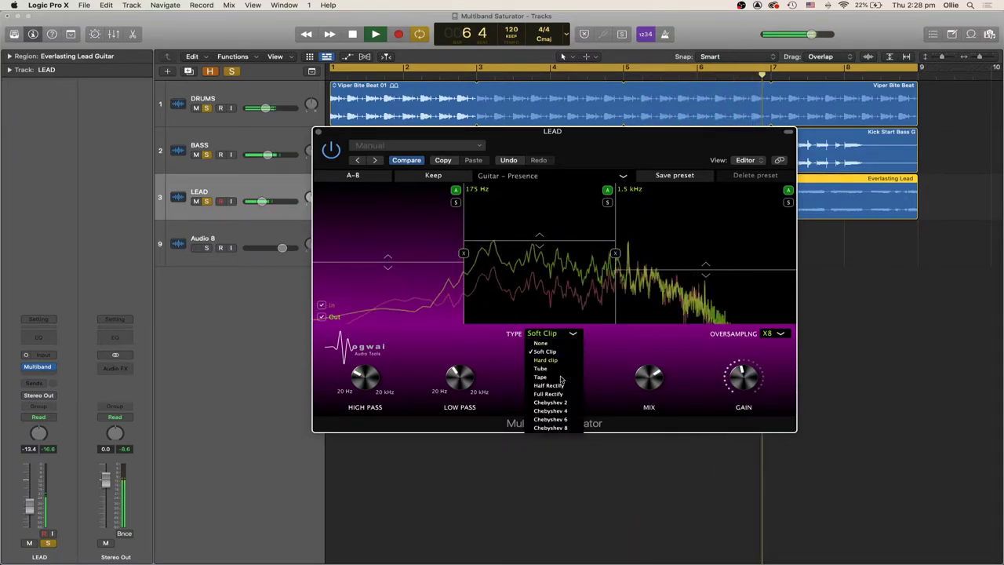
left_click(561, 424)
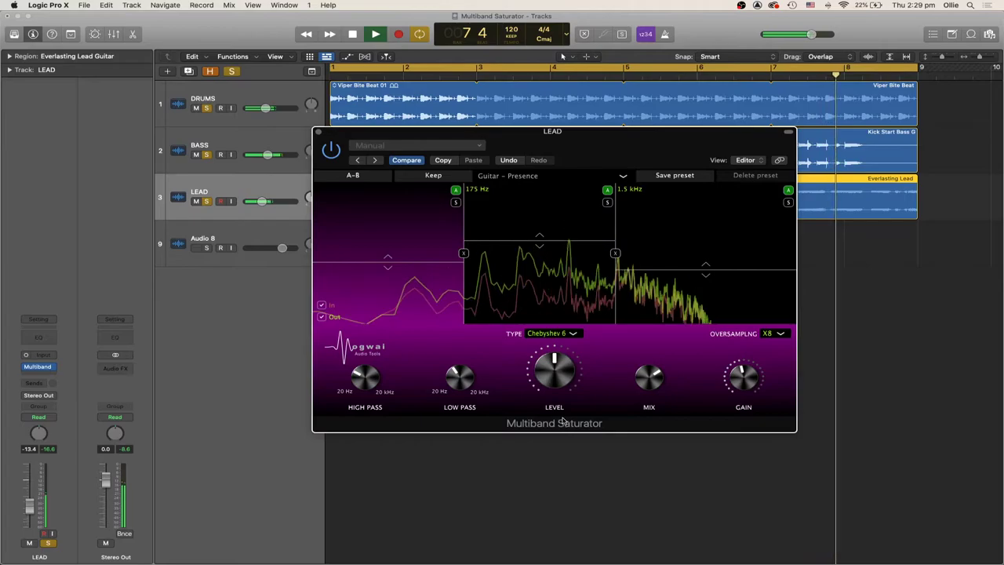
scroll(552, 333, "up", 3)
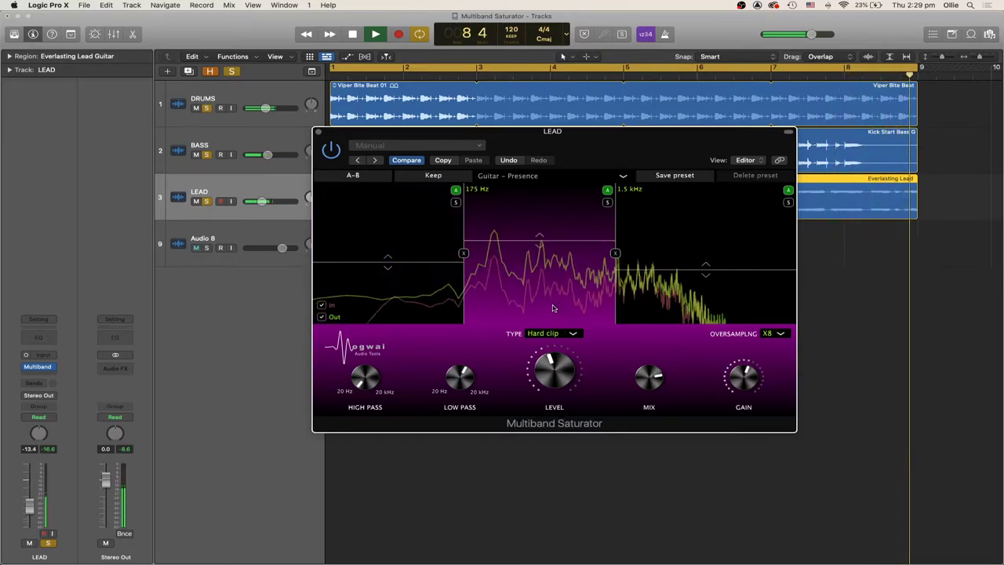
Sweep the saturation level around 50 and set the wet/dry mix to about 85 percent
left_click_drag(554, 362, 555, 369)
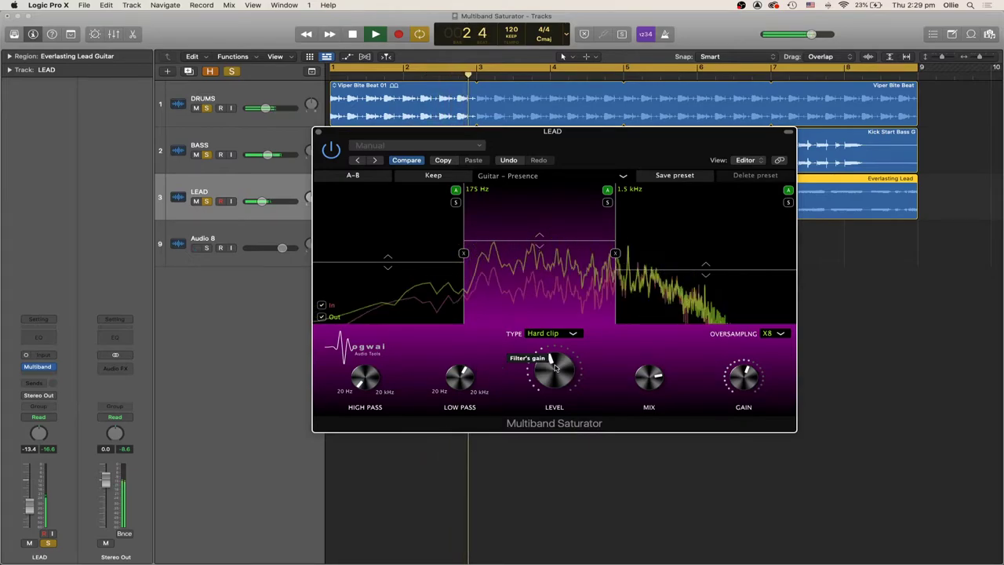
left_click_drag(555, 366, 570, 305)
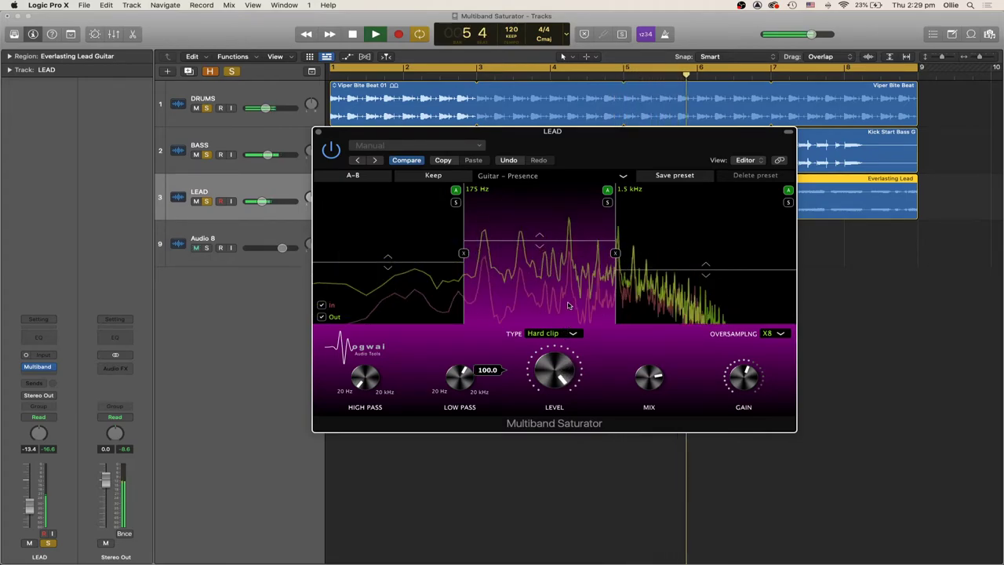
mouse_move(547, 347)
left_mouse_down()
mouse_move(545, 362)
mouse_move(557, 346)
left_mouse_up()
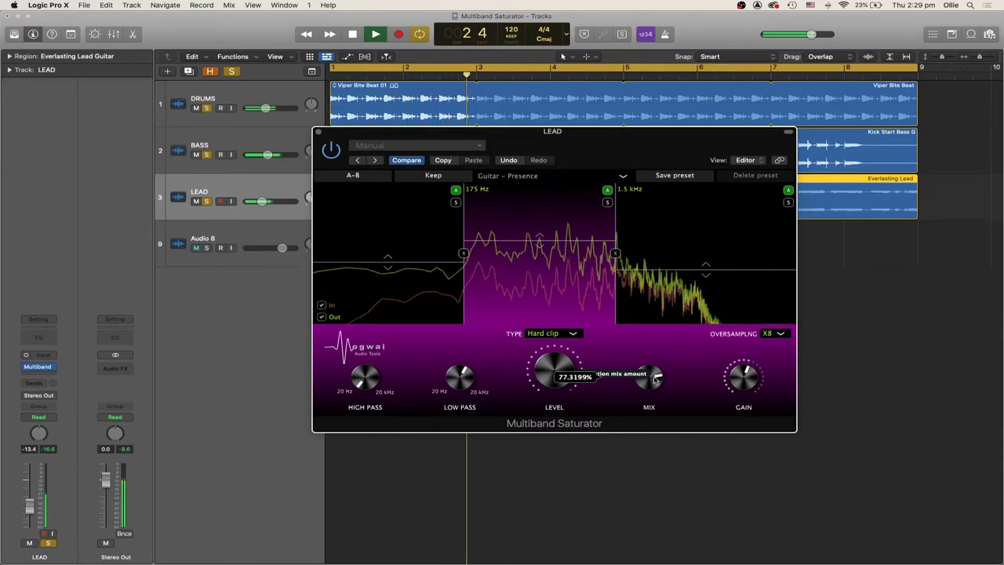
left_click_drag(656, 377, 616, 463)
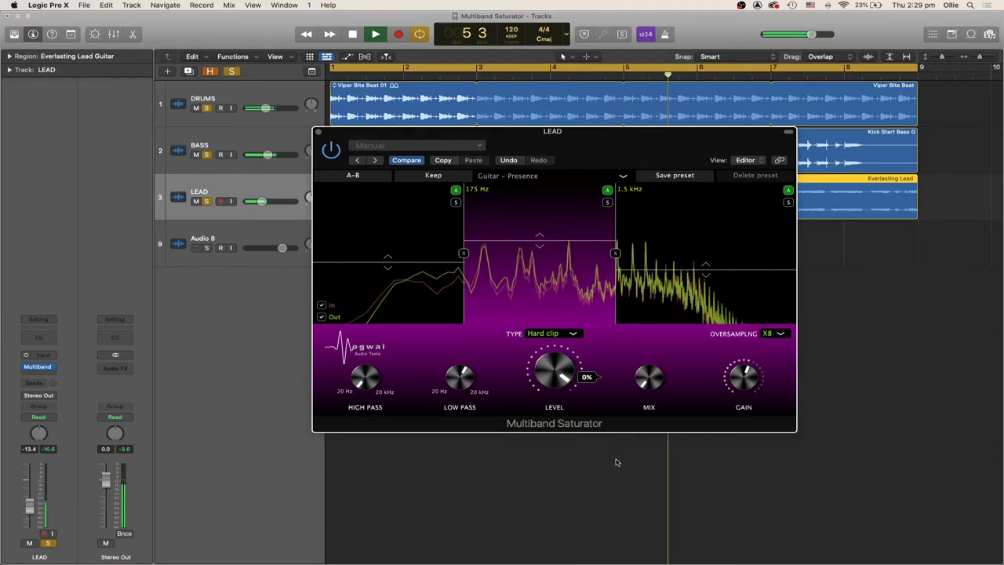
mouse_move(616, 463)
left_mouse_down()
mouse_move(657, 351)
mouse_move(649, 386)
left_mouse_up()
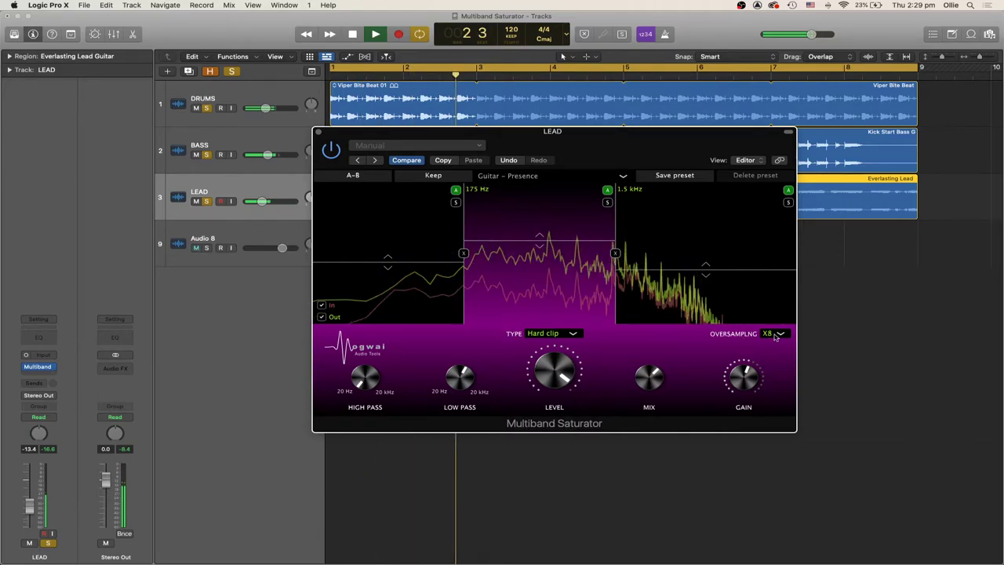
left_click(776, 334)
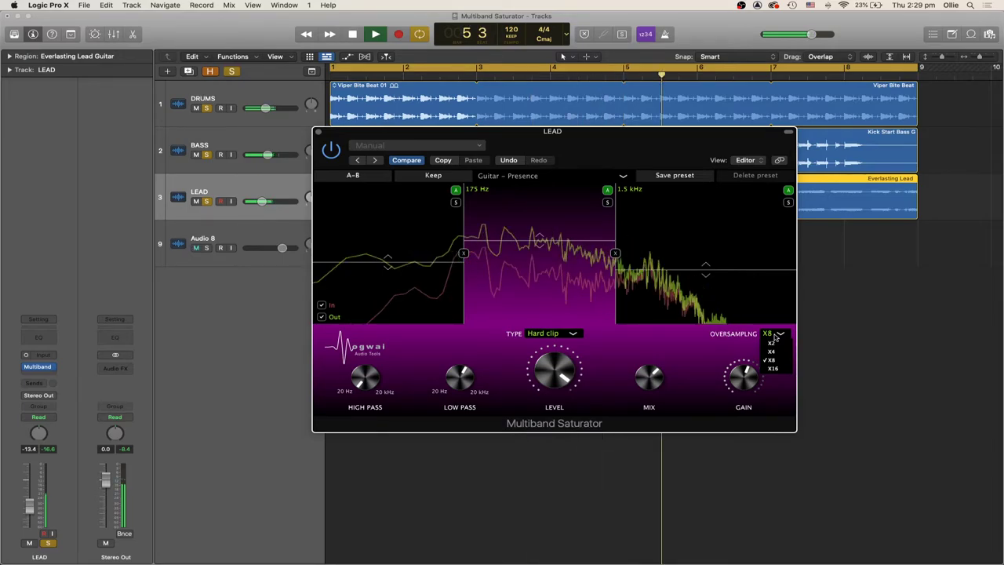
left_click(773, 368)
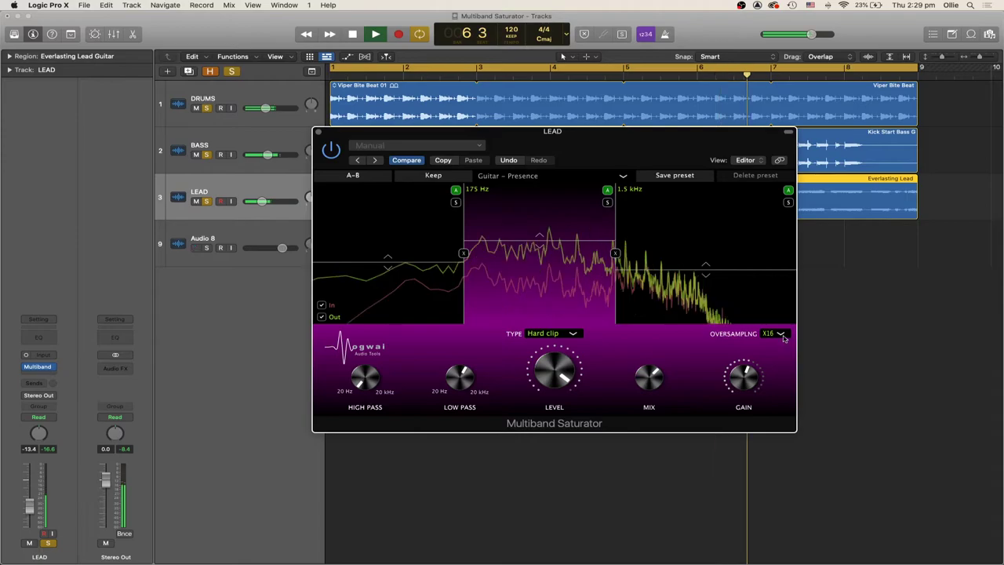
left_click(773, 334)
left_click(774, 361)
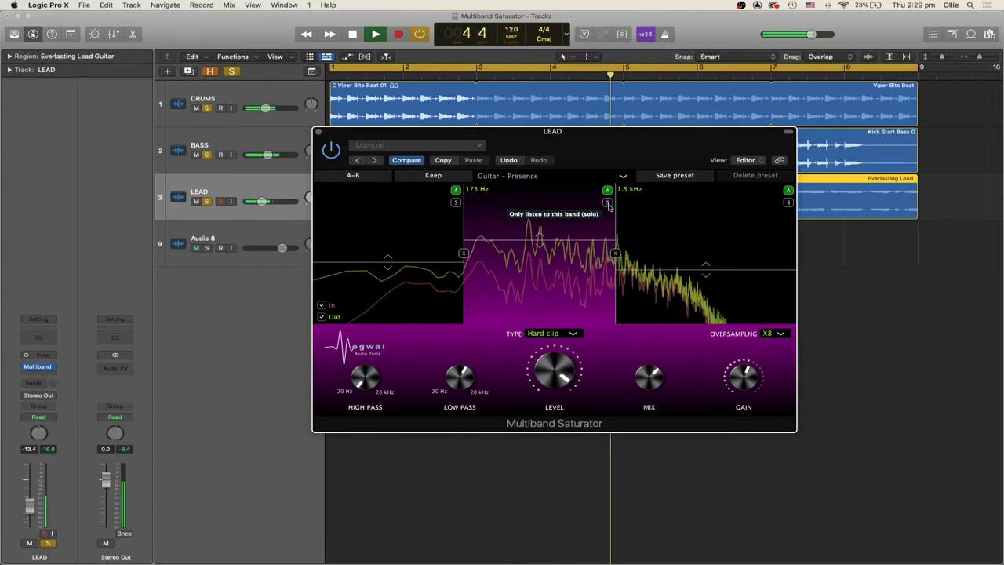
Solo the middle band, set the mid/high crossover to about 1.6 kHz, then unsolo
left_click(608, 203)
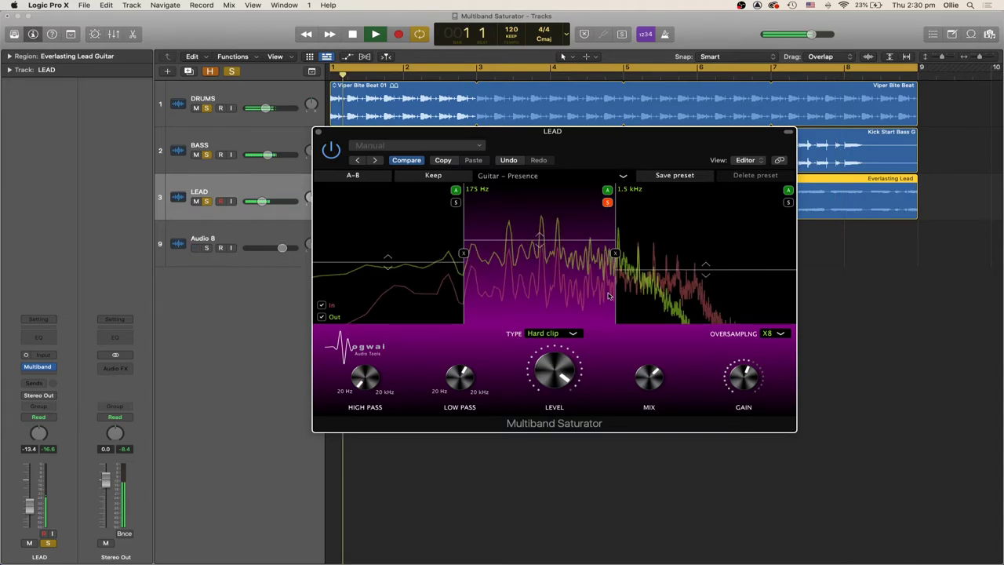
left_click_drag(609, 296, 564, 302)
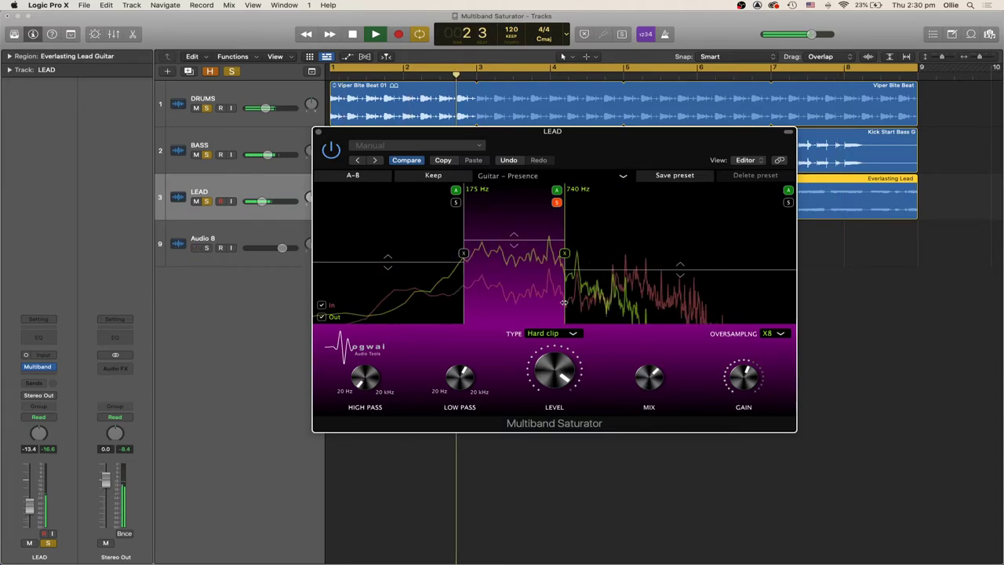
left_click_drag(564, 302, 620, 302)
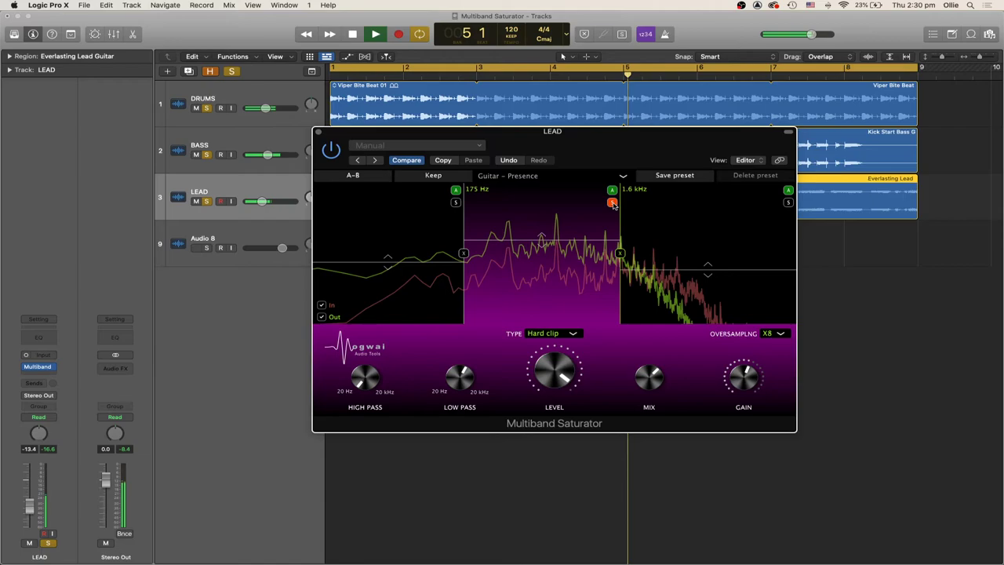
left_click(612, 203)
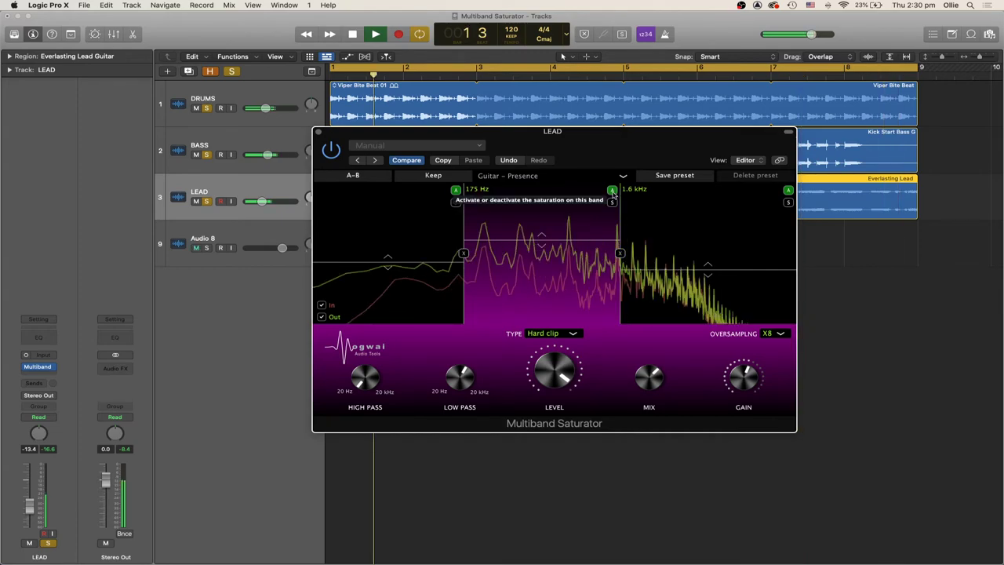
Compare the middle band with saturation bypassed and type None, then restore Hard clip
left_click(612, 190)
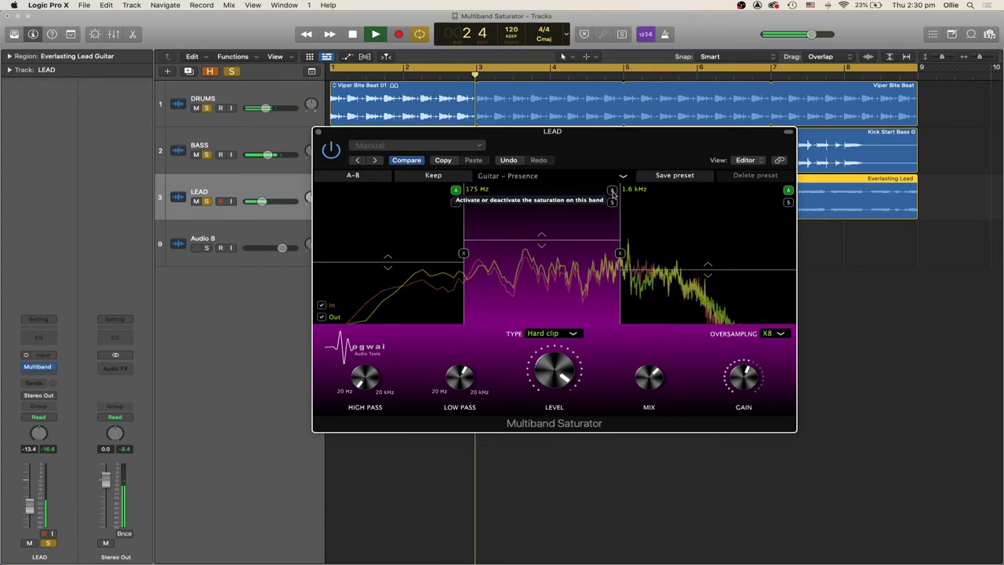
left_click(612, 190)
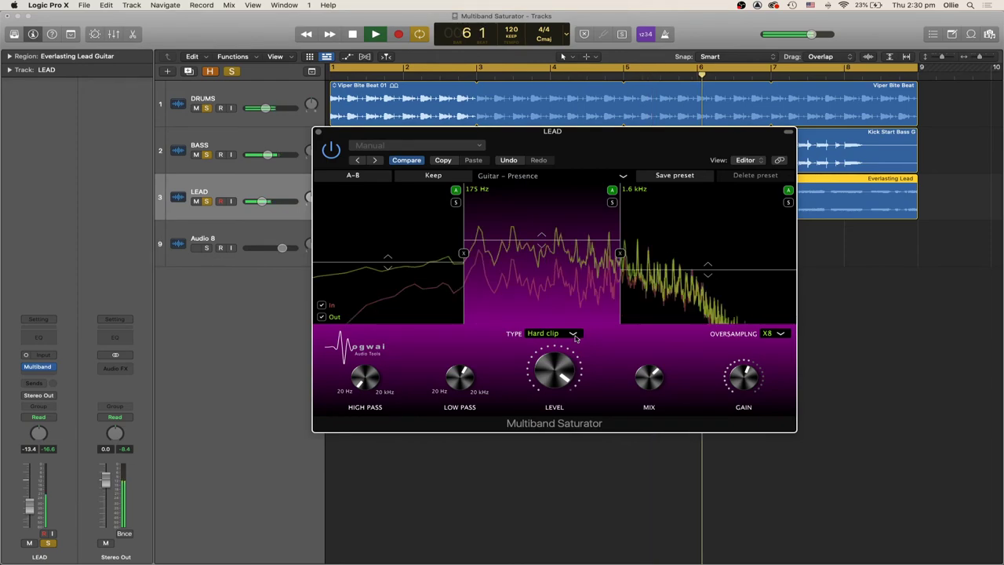
left_click(574, 334)
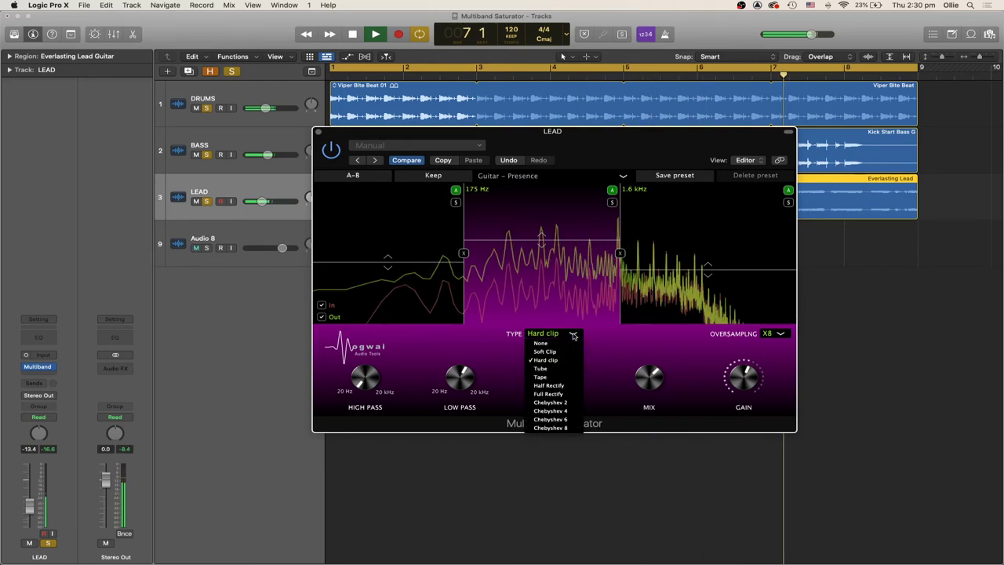
left_click(561, 343)
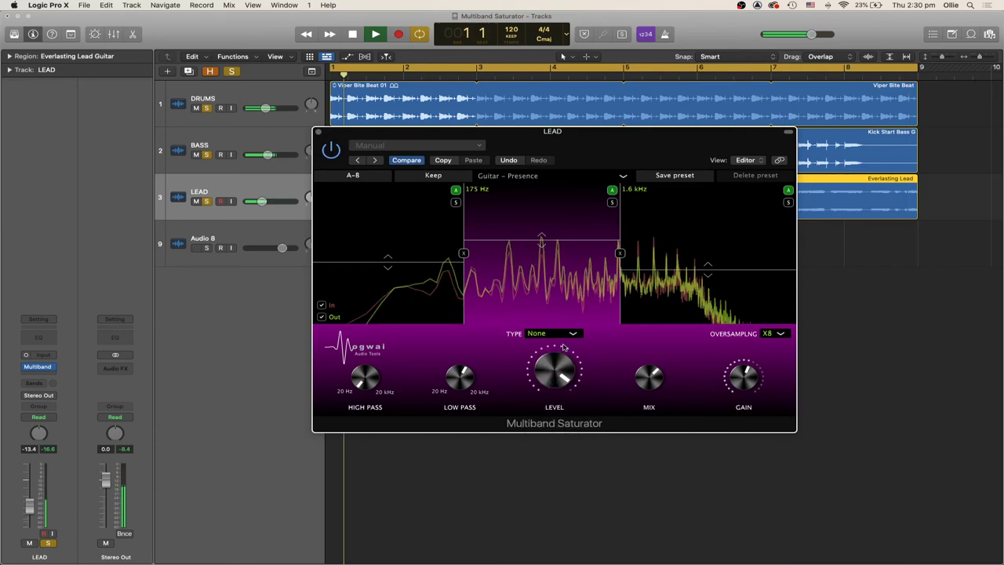
left_click(562, 335)
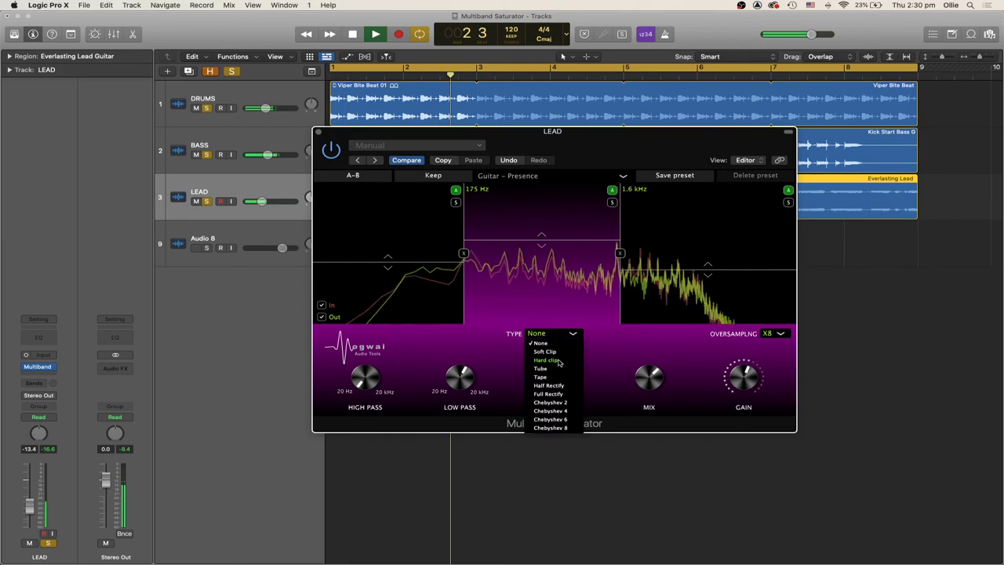
left_click(559, 361)
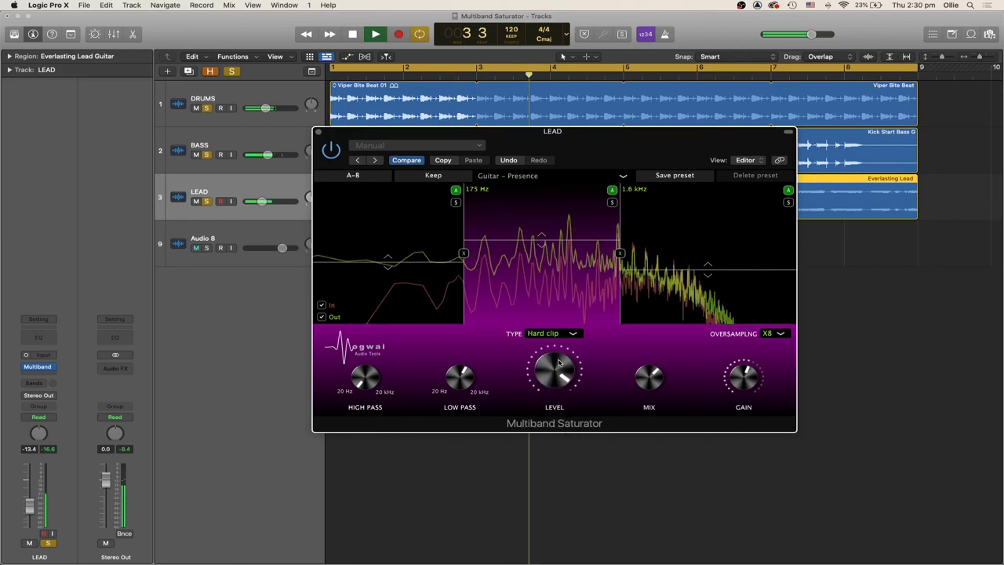